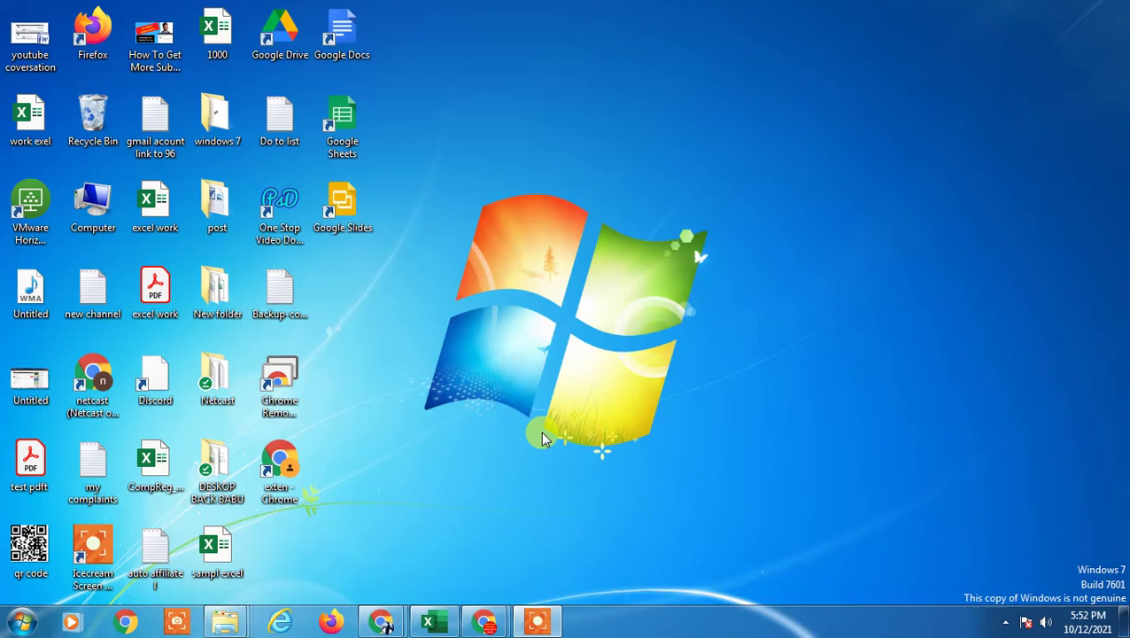
{"action": "right_click", "coordinate": [572, 24]}
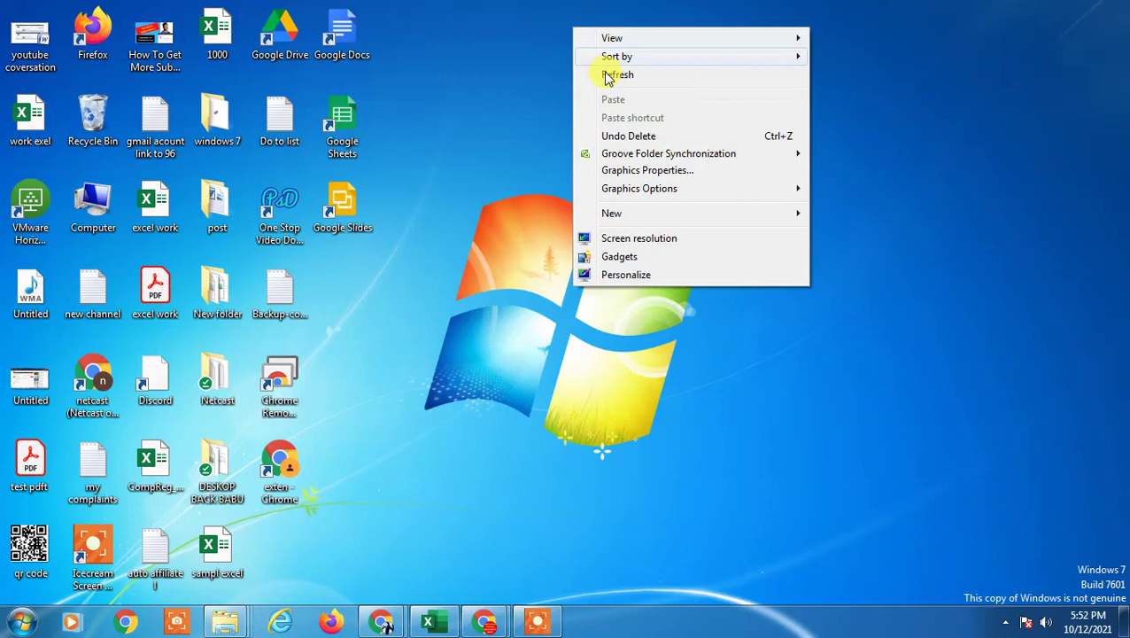
{"action": "left_click", "coordinate": [630, 76]}
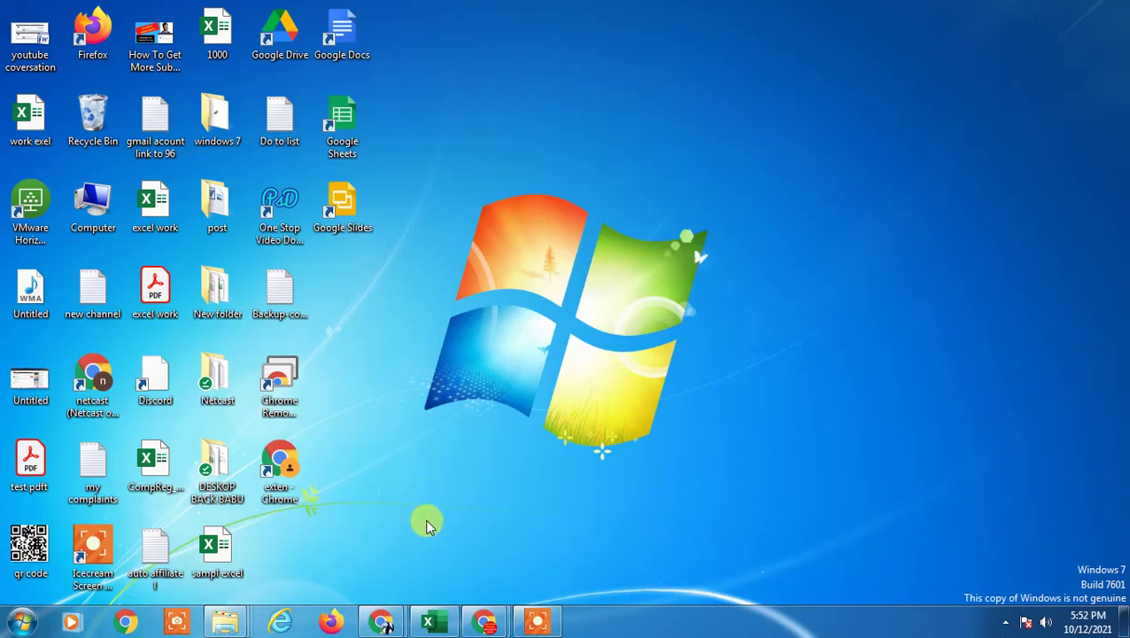
{"action": "mouse_move", "coordinate": [485, 620]}
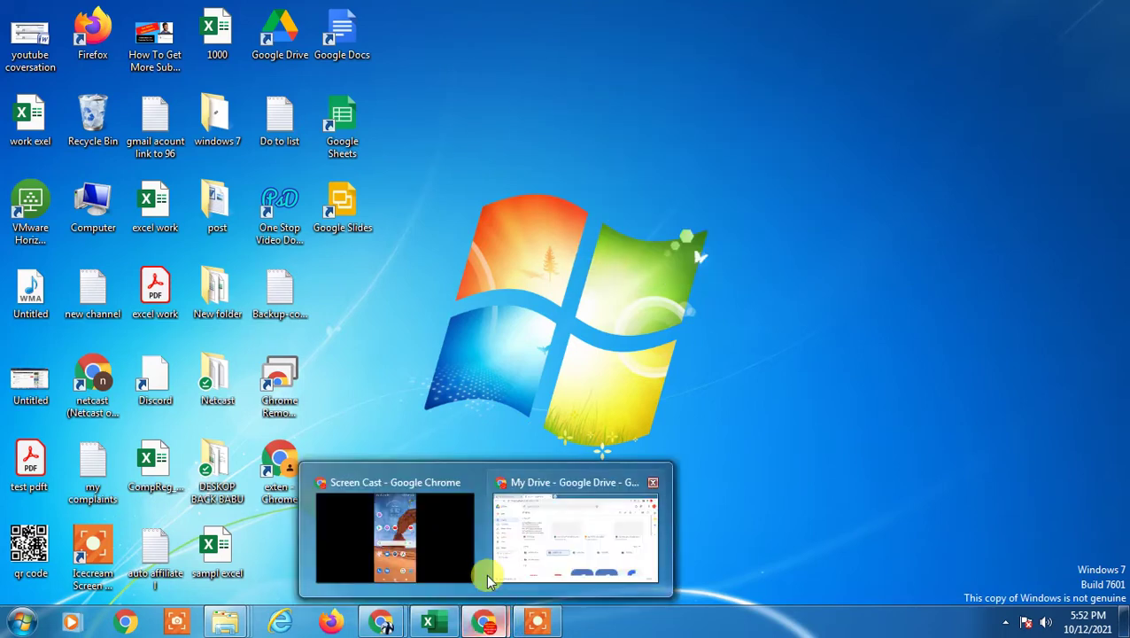
{"action": "mouse_move", "coordinate": [494, 580]}
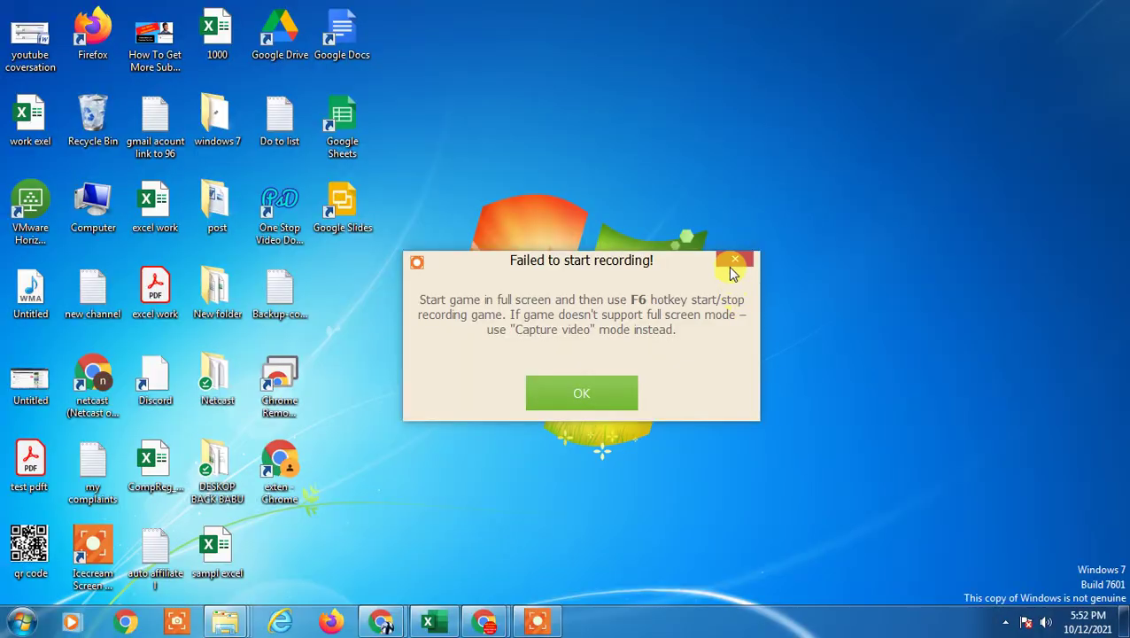
{"action": "left_click", "coordinate": [735, 264]}
{"action": "left_click", "coordinate": [537, 621]}
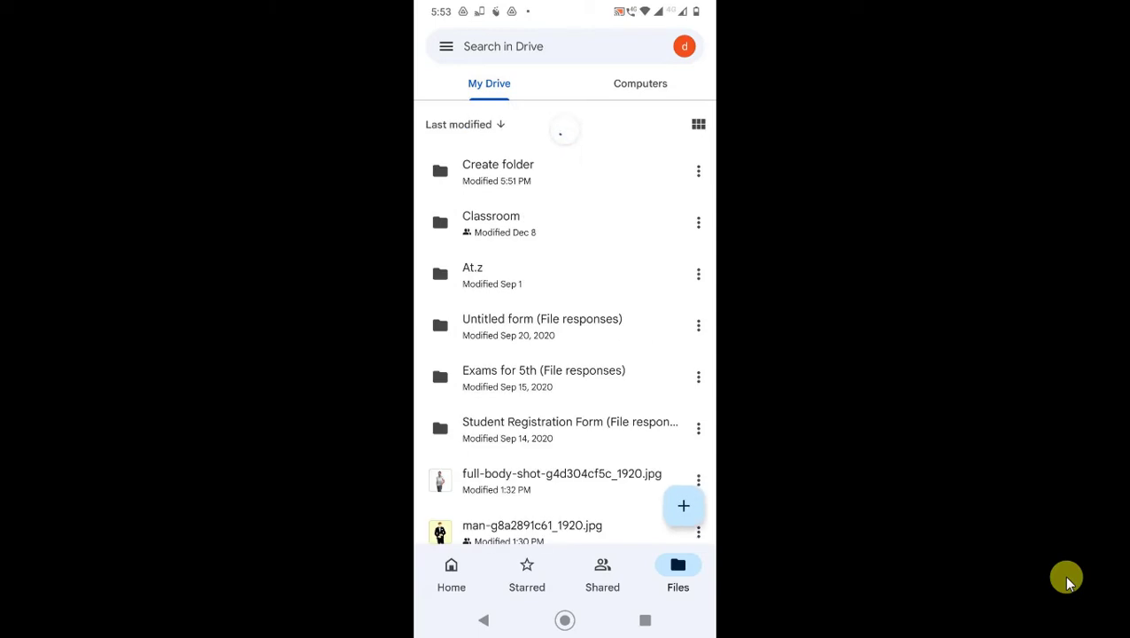
Switch Google Drive to another signed-in account from the account list and check which account is active.
{"action": "left_click", "coordinate": [685, 47]}
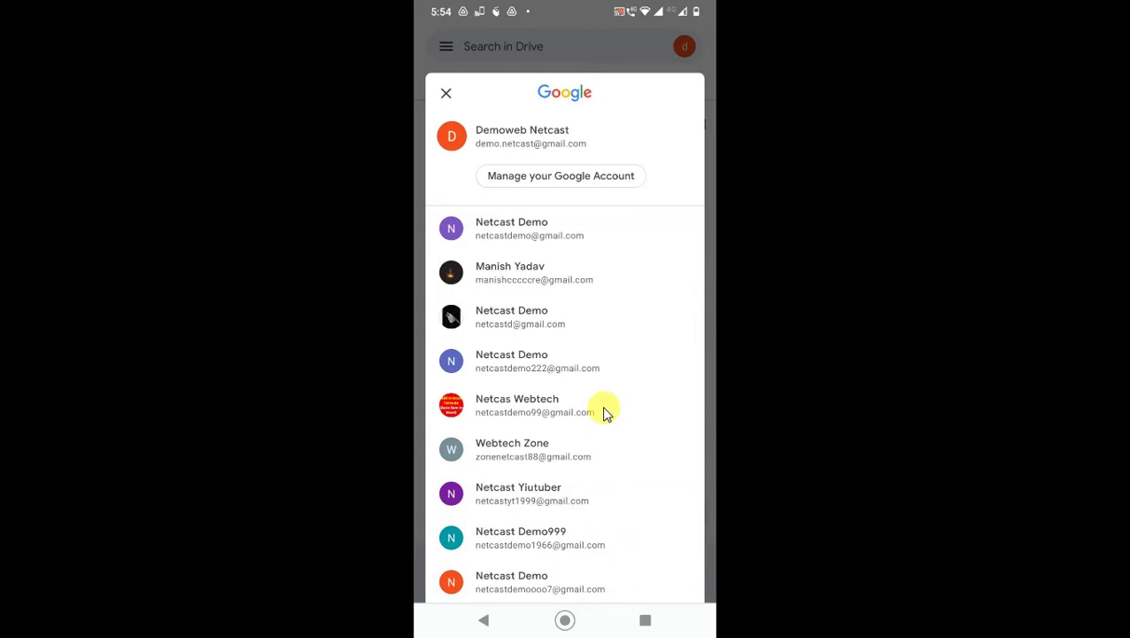
{"action": "scroll", "coordinate": [604, 411], "scroll_direction": "down", "scroll_amount": 5}
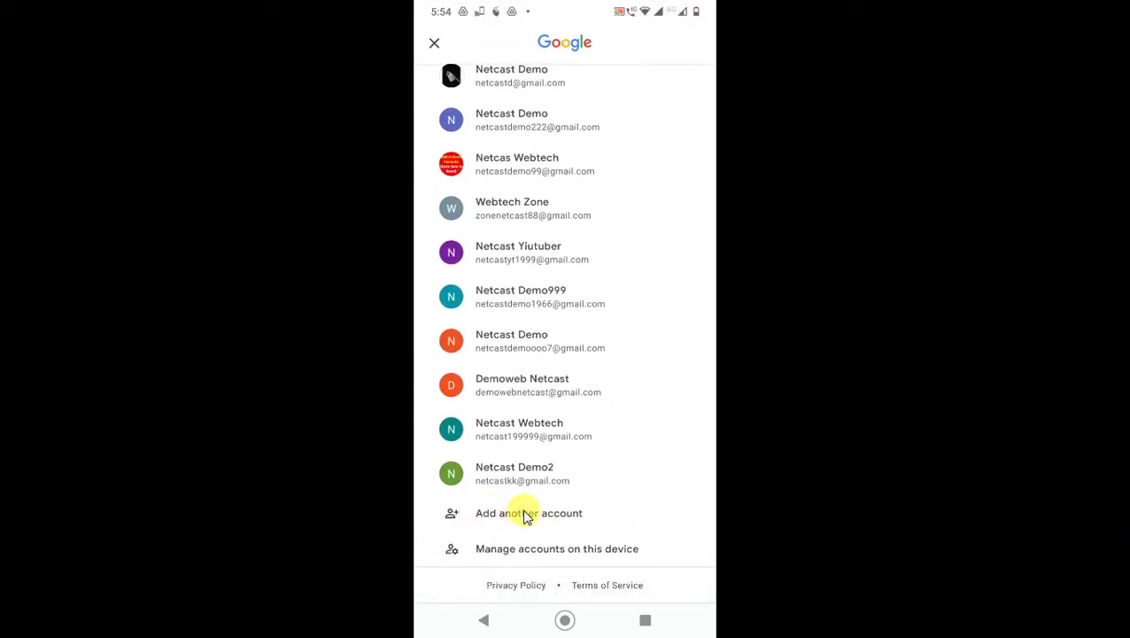
{"action": "scroll", "coordinate": [531, 405], "scroll_direction": "up", "scroll_amount": 1}
{"action": "scroll", "coordinate": [532, 404], "scroll_direction": "down", "scroll_amount": 1}
{"action": "left_click", "coordinate": [538, 295]}
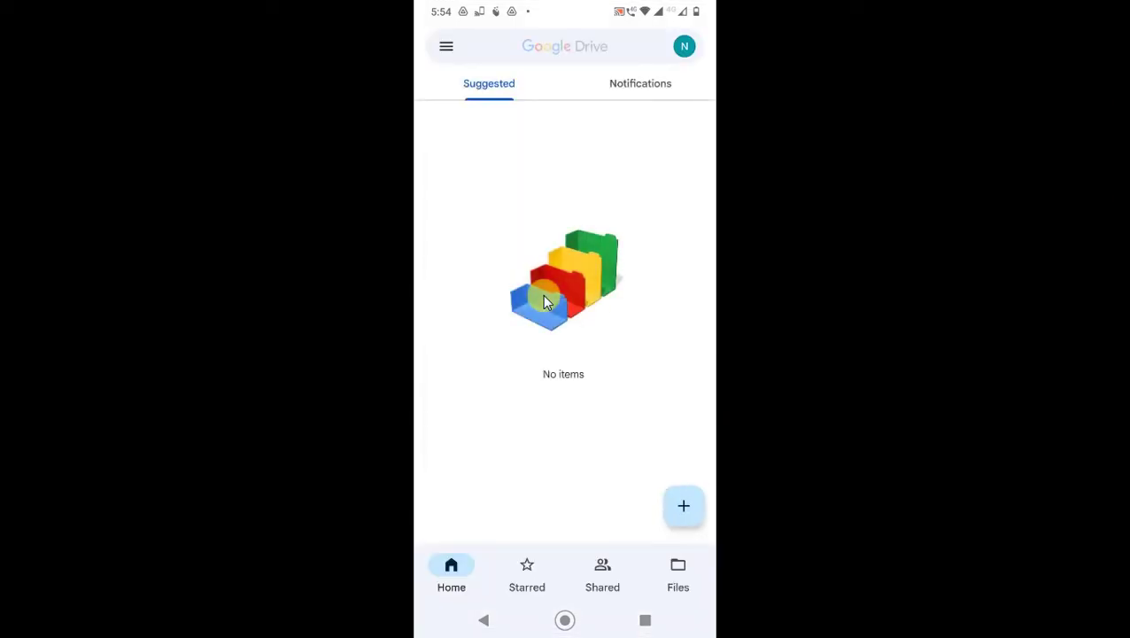
{"action": "left_click", "coordinate": [683, 48]}
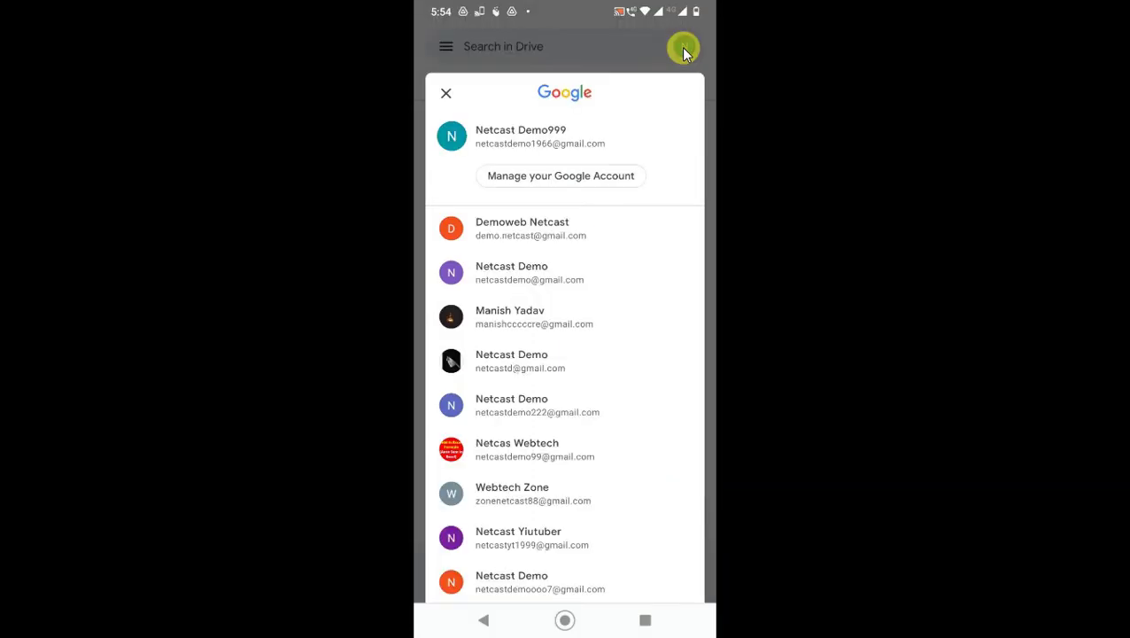
{"action": "left_click", "coordinate": [681, 47]}
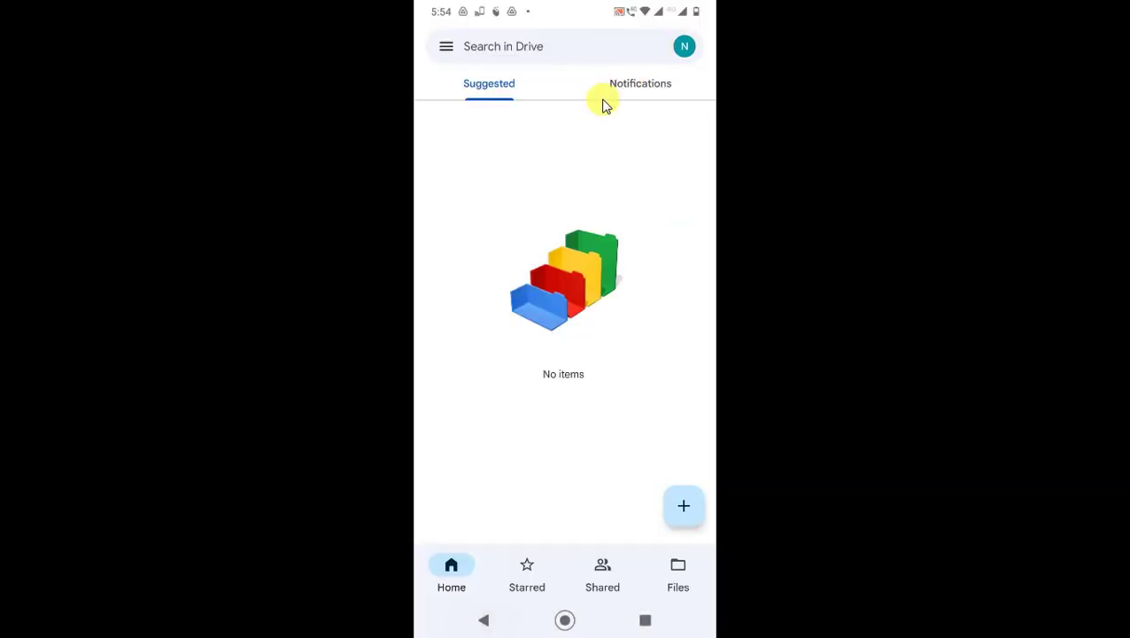
Start creating a new folder in the drive.
{"action": "left_click", "coordinate": [683, 510]}
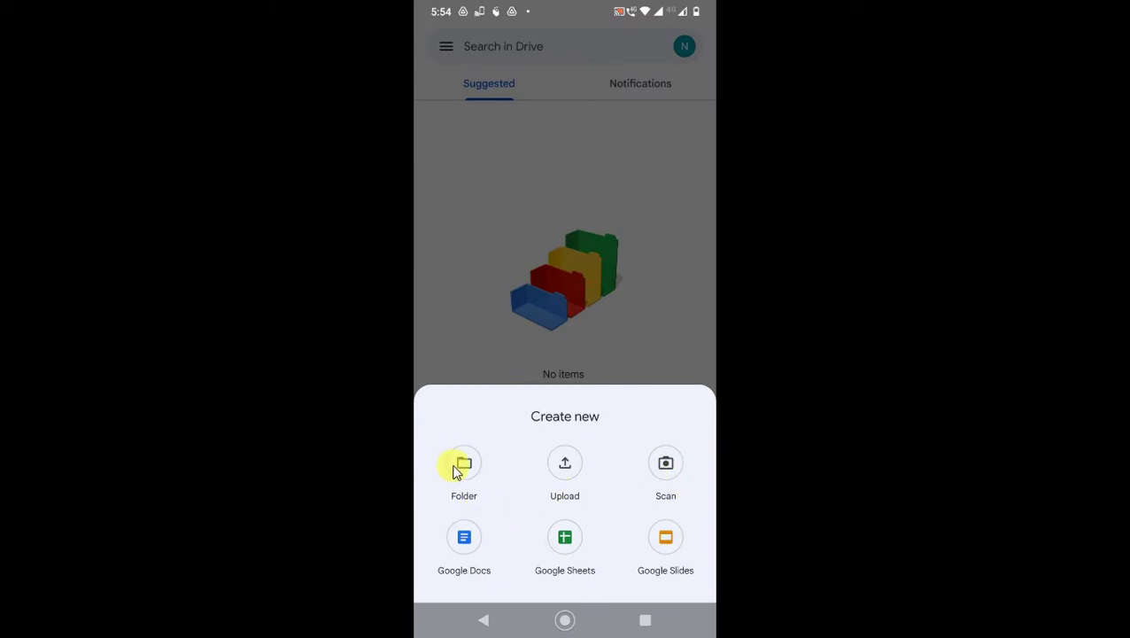
{"action": "left_click", "coordinate": [458, 467]}
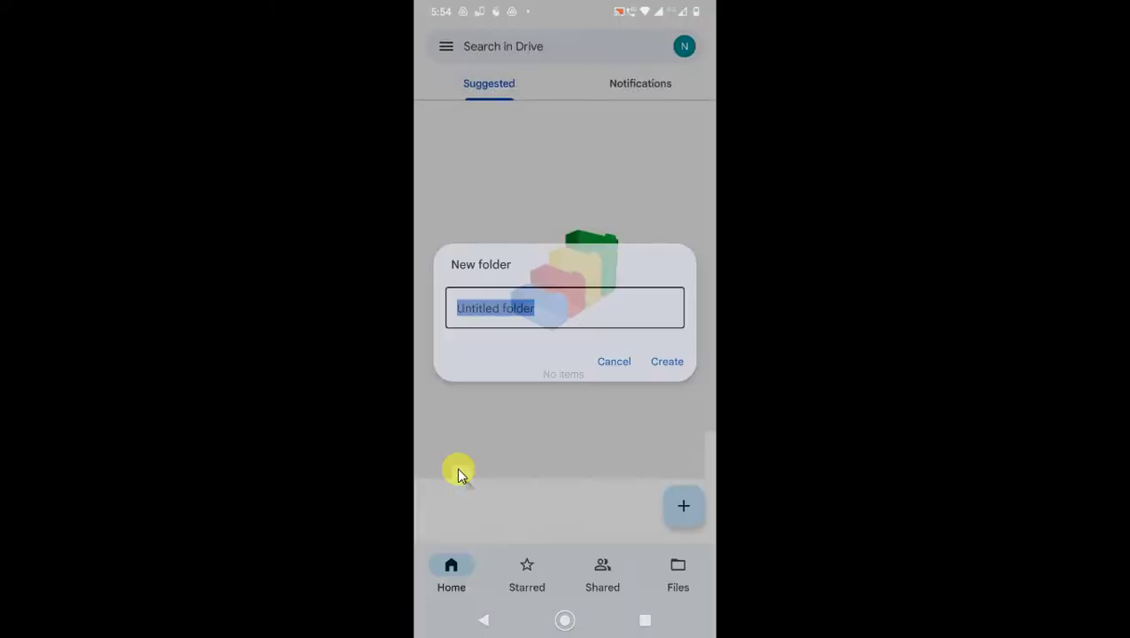
{"action": "type", "text": "S"}
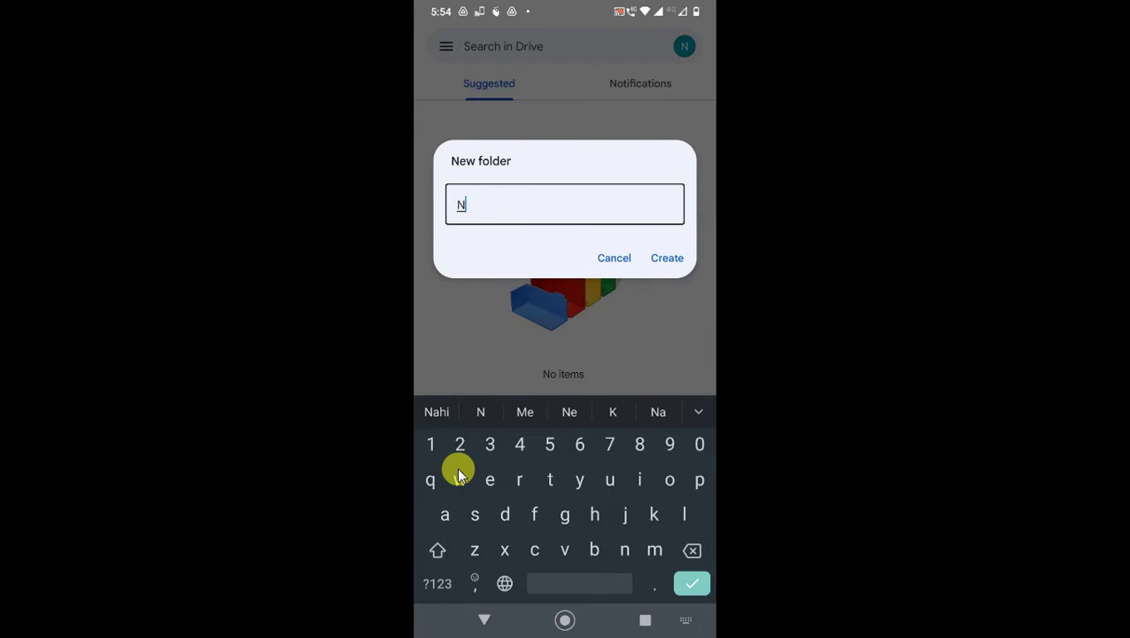
{"action": "key", "text": "BackSpace"}
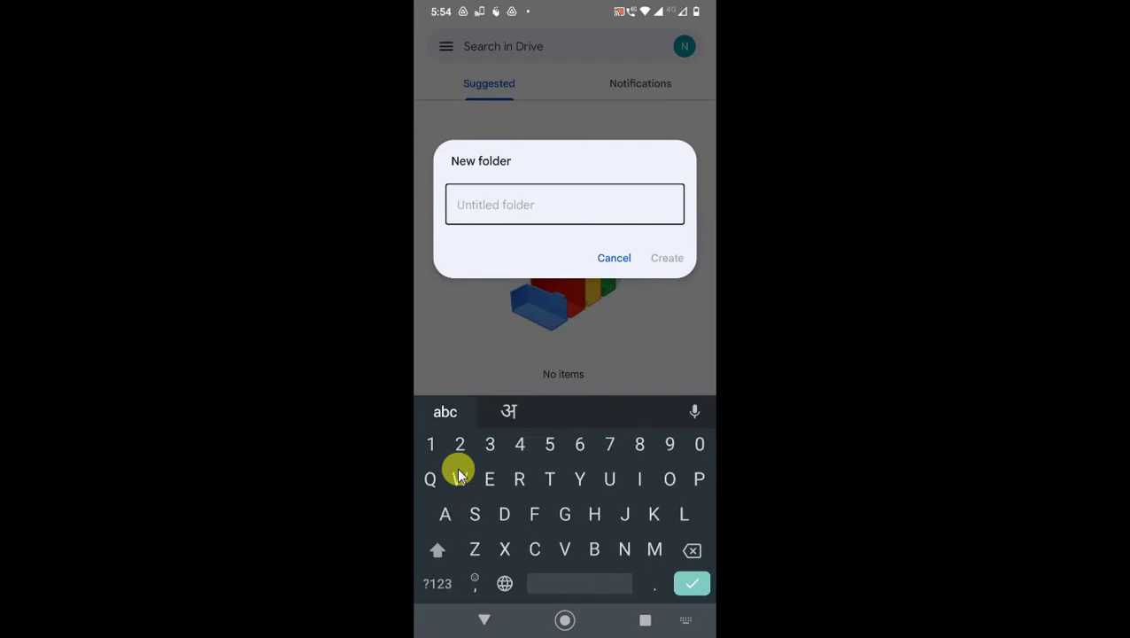
{"action": "type", "text": "Sample"}
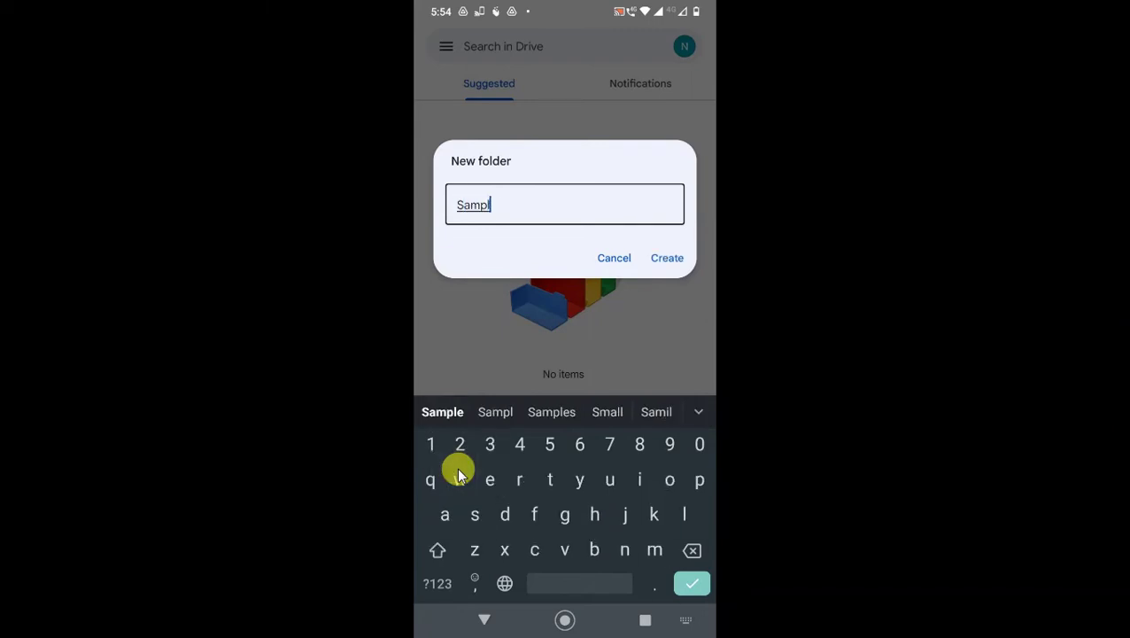
{"action": "key", "text": "BackSpace"}
{"action": "key", "text": "BackSpace"}
{"action": "key", "text": "BackSpace"}
{"action": "key", "text": "BackSpace"}
{"action": "key", "text": "BackSpace"}
{"action": "key", "text": "BackSpace"}
Name the new folder Document and create it.
{"action": "type", "text": "D"}
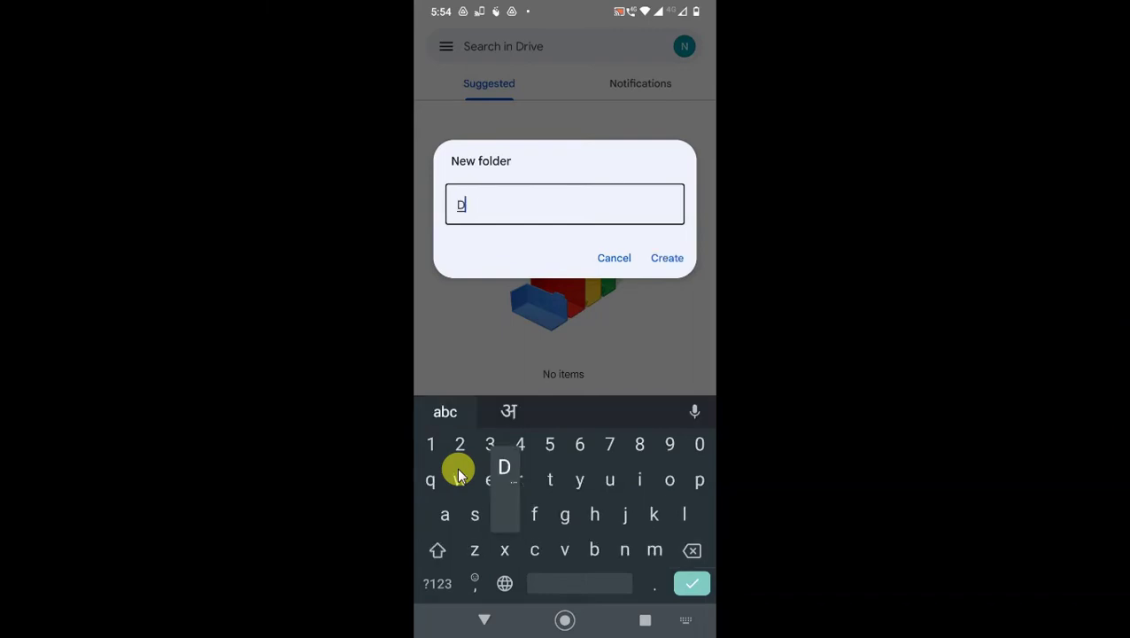
{"action": "type", "text": "ocument"}
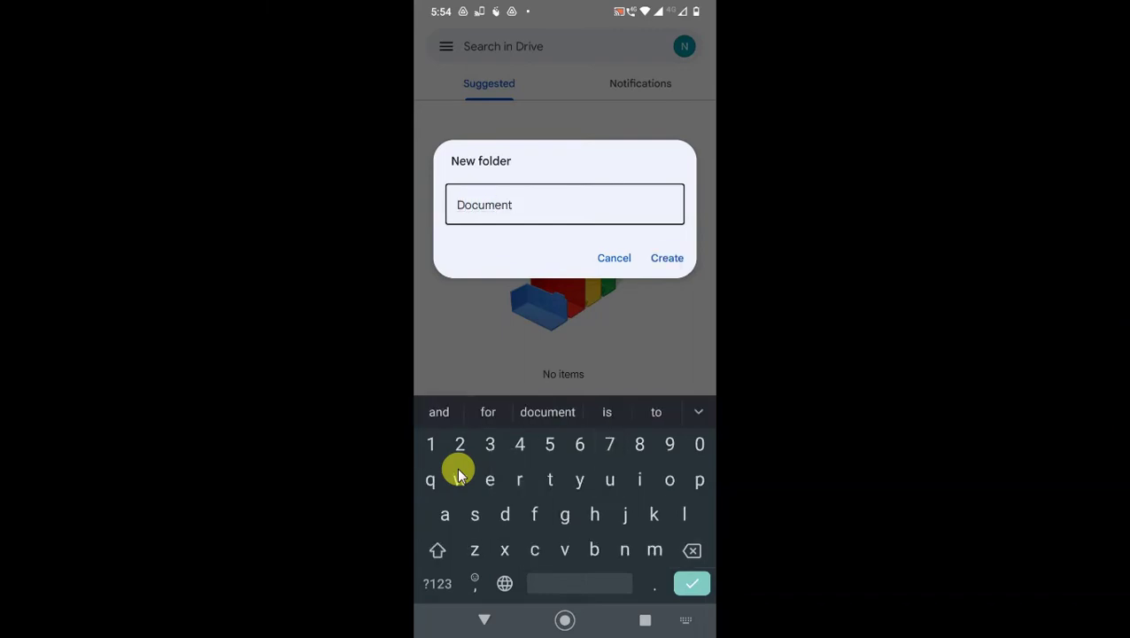
{"action": "key", "text": "Return"}
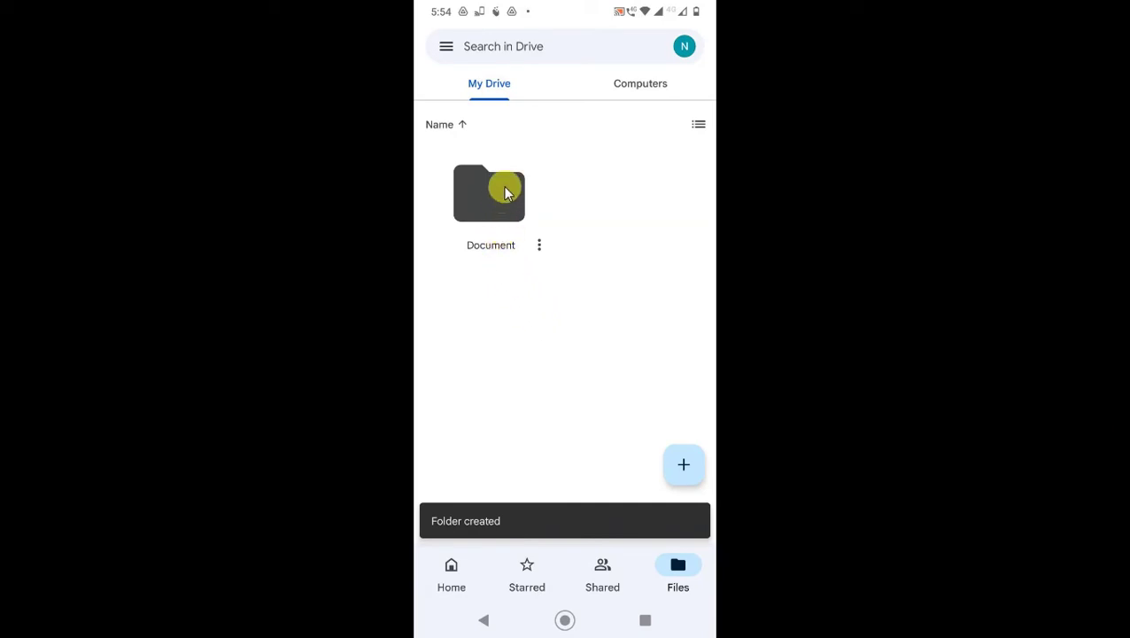
Open the Document folder and upload the image 2021-03-16.jpg from the phone's Downloads into it.
{"action": "left_click", "coordinate": [494, 202]}
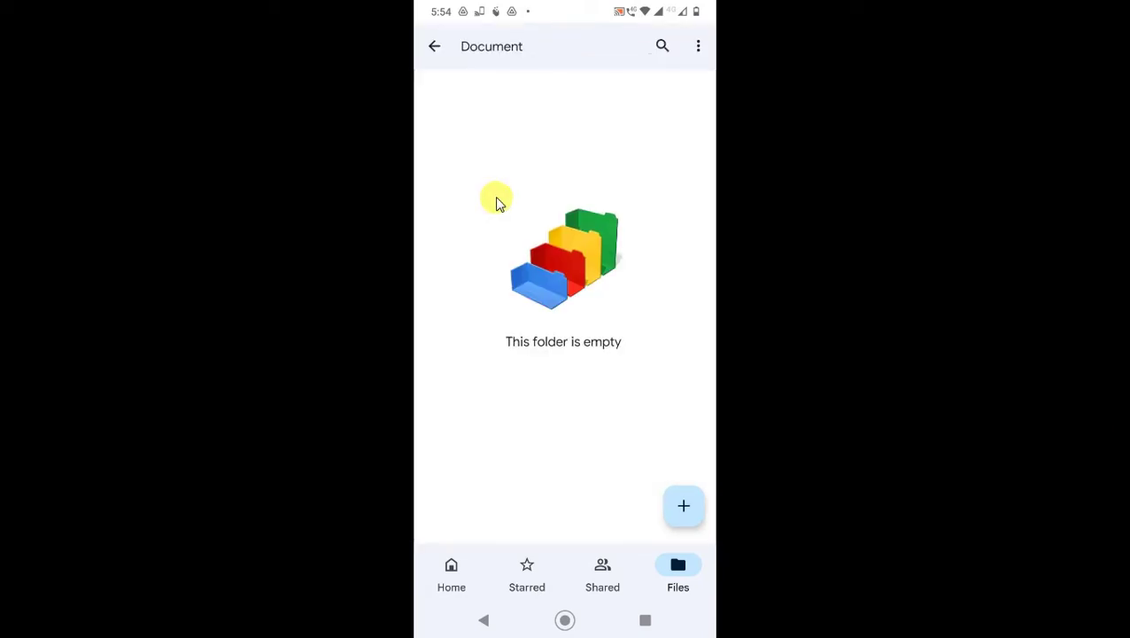
{"action": "left_click", "coordinate": [675, 500]}
{"action": "left_click", "coordinate": [570, 351]}
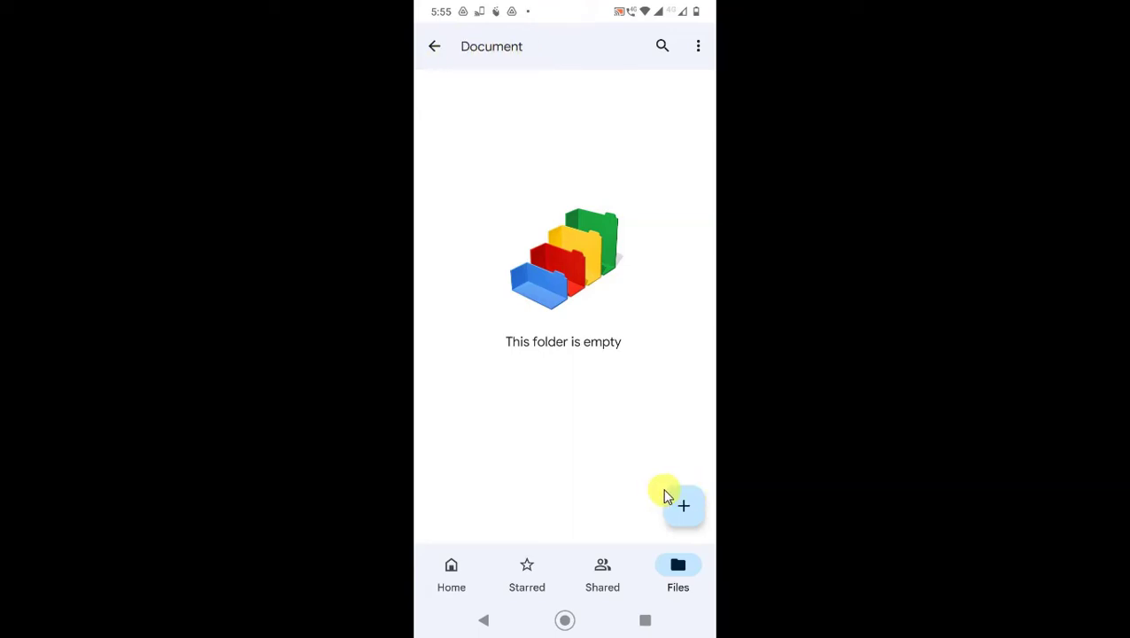
{"action": "left_click", "coordinate": [690, 507]}
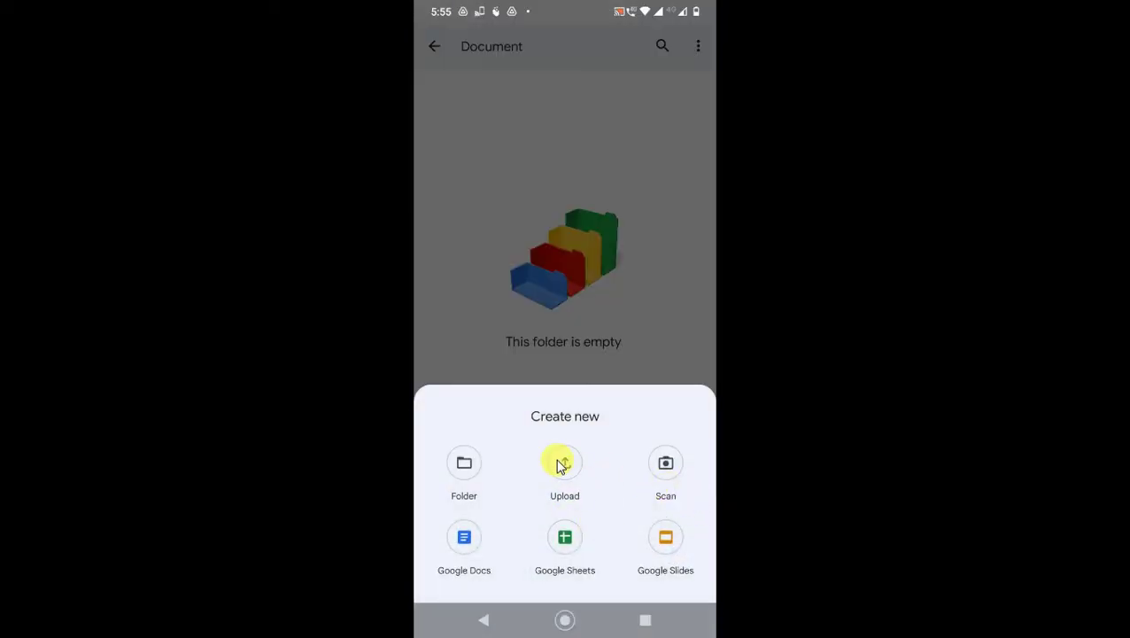
{"action": "left_click", "coordinate": [562, 464]}
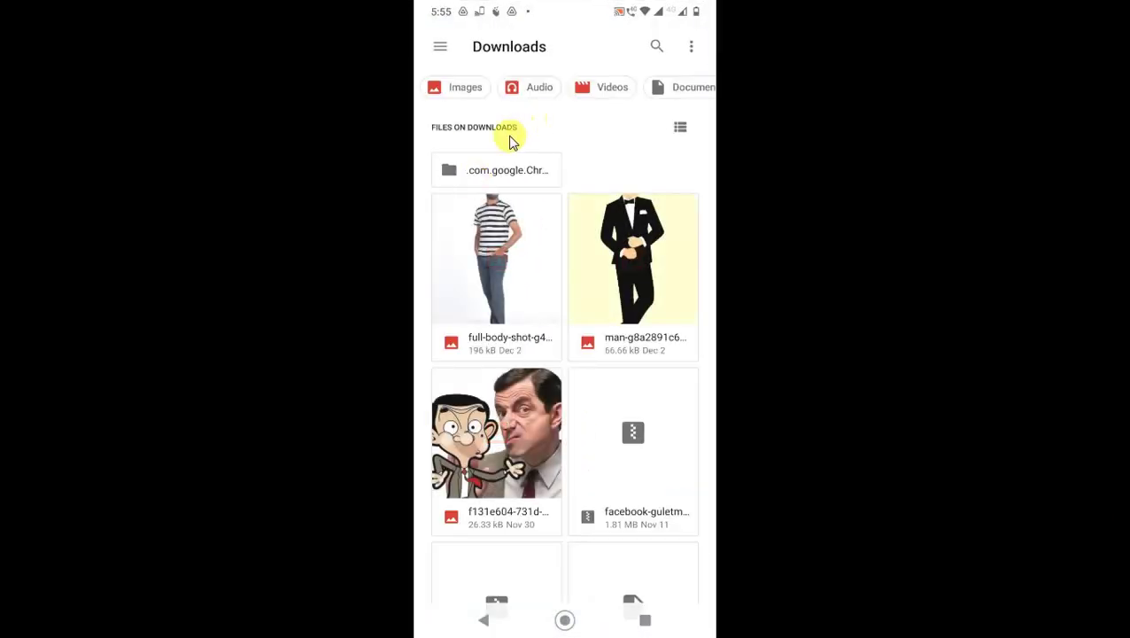
{"action": "scroll", "coordinate": [532, 332], "scroll_direction": "down", "scroll_amount": 10}
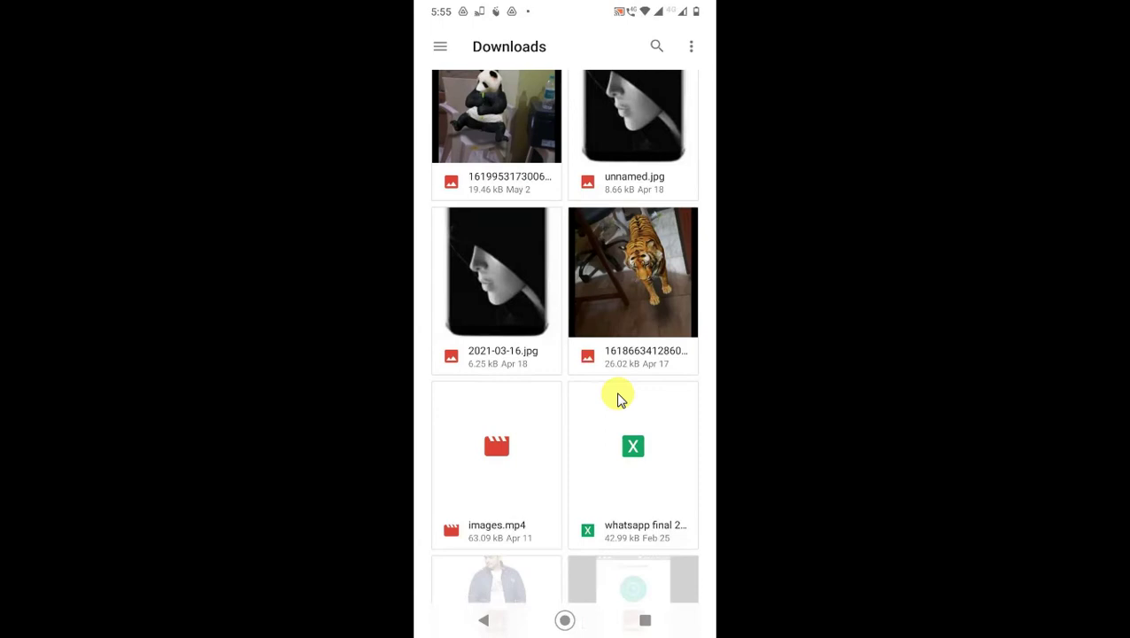
{"action": "scroll", "coordinate": [640, 450], "scroll_direction": "up", "scroll_amount": 3}
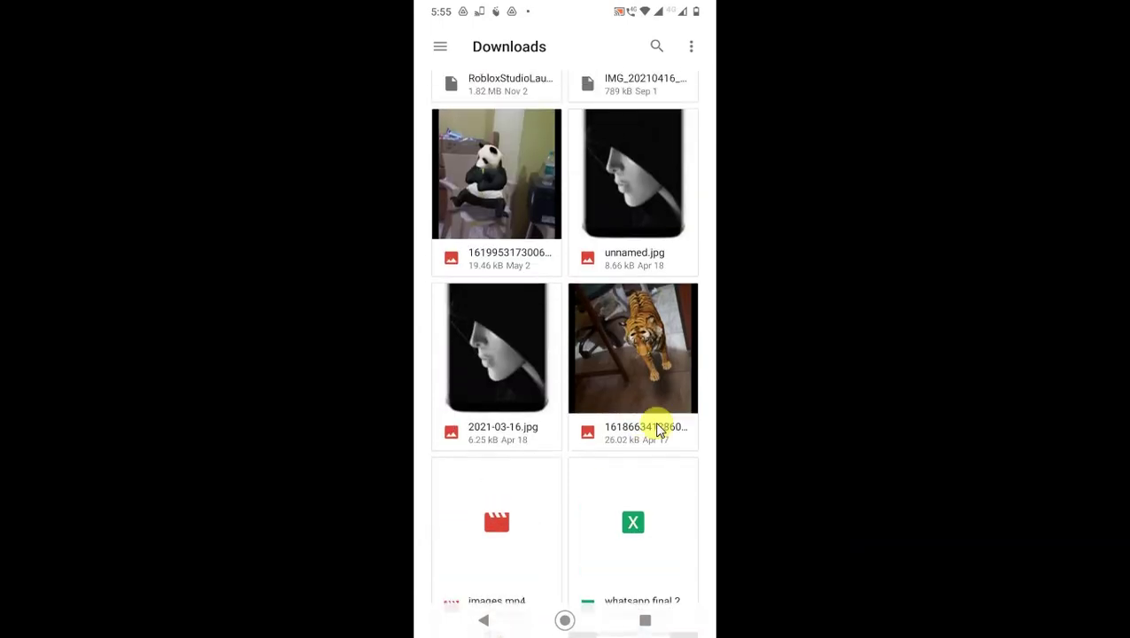
{"action": "left_click", "coordinate": [501, 376]}
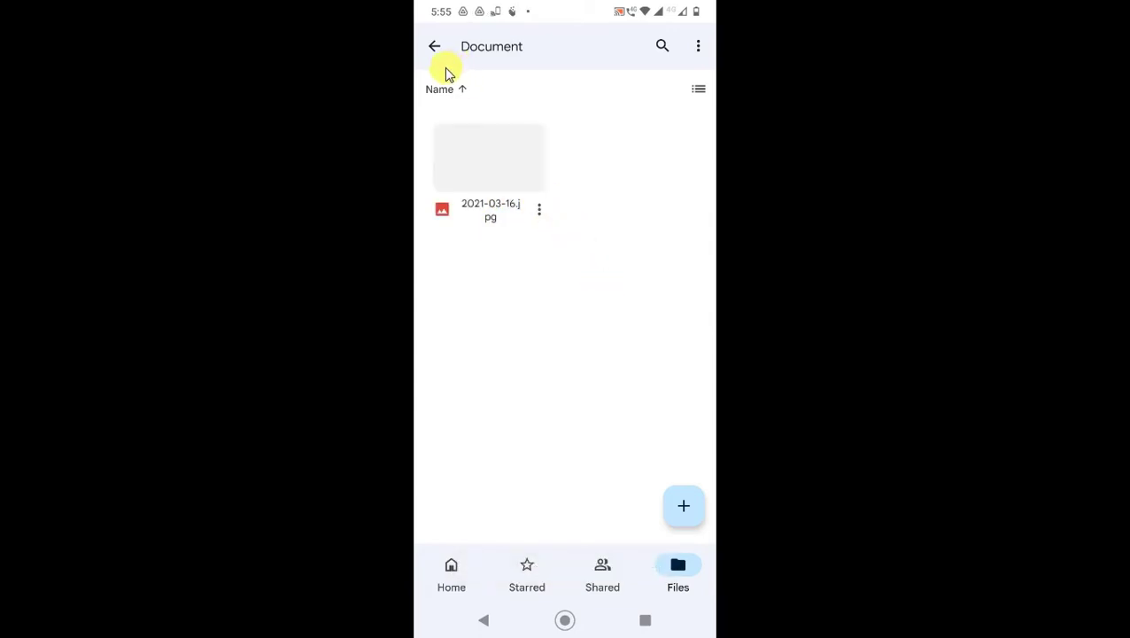
Review the suggested items, the contents of the Document folder and the items shared with the account.
{"action": "left_click", "coordinate": [453, 568]}
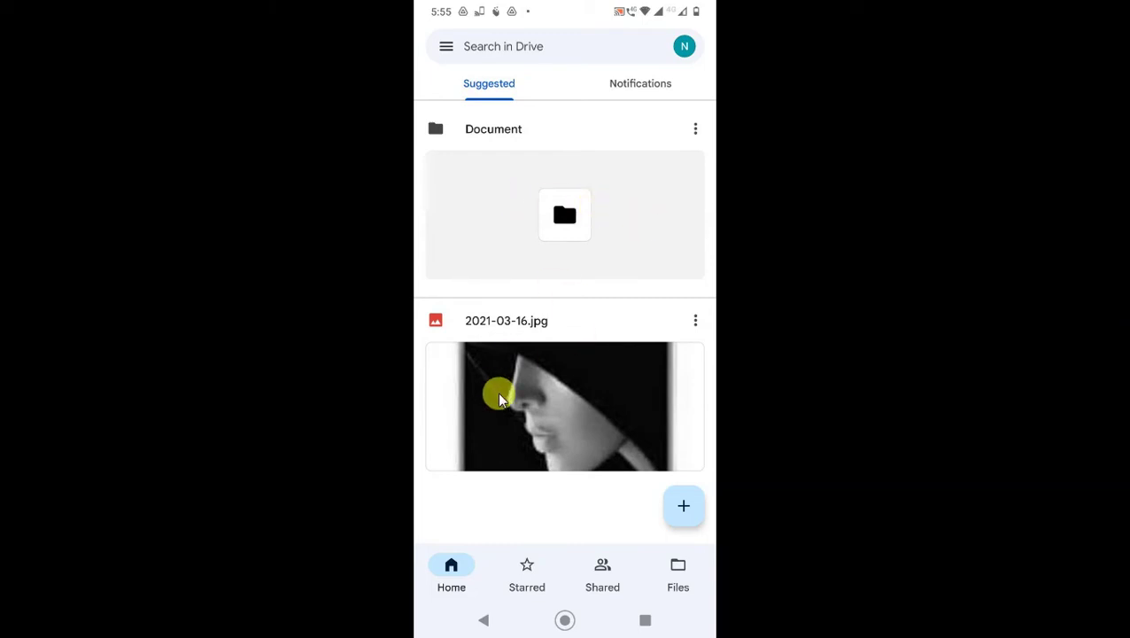
{"action": "left_click", "coordinate": [687, 586]}
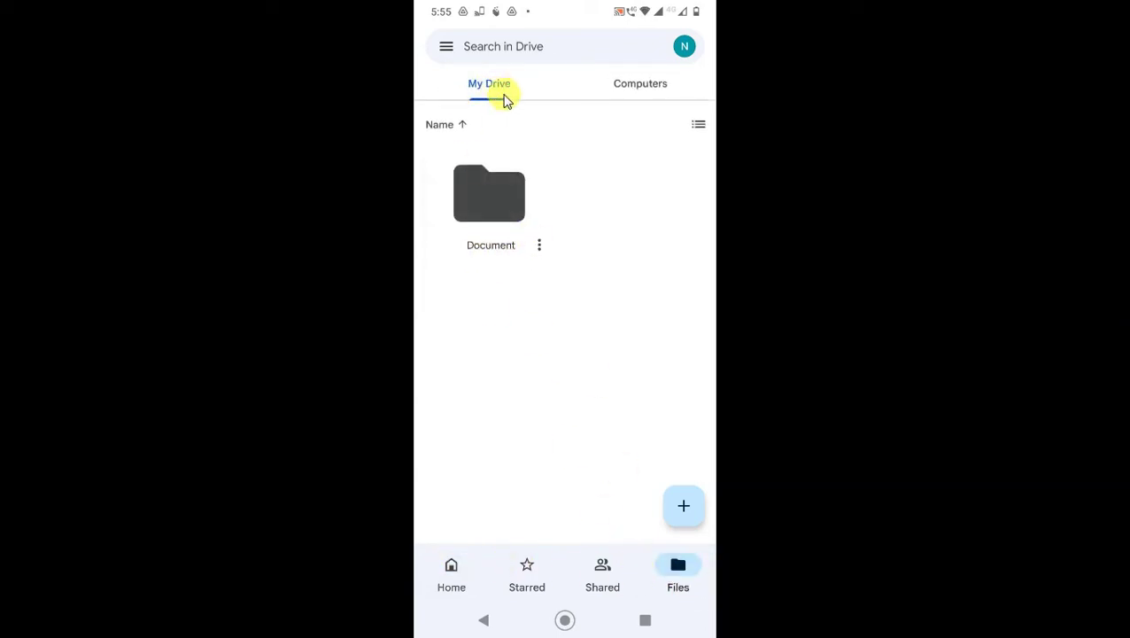
{"action": "left_click", "coordinate": [491, 194]}
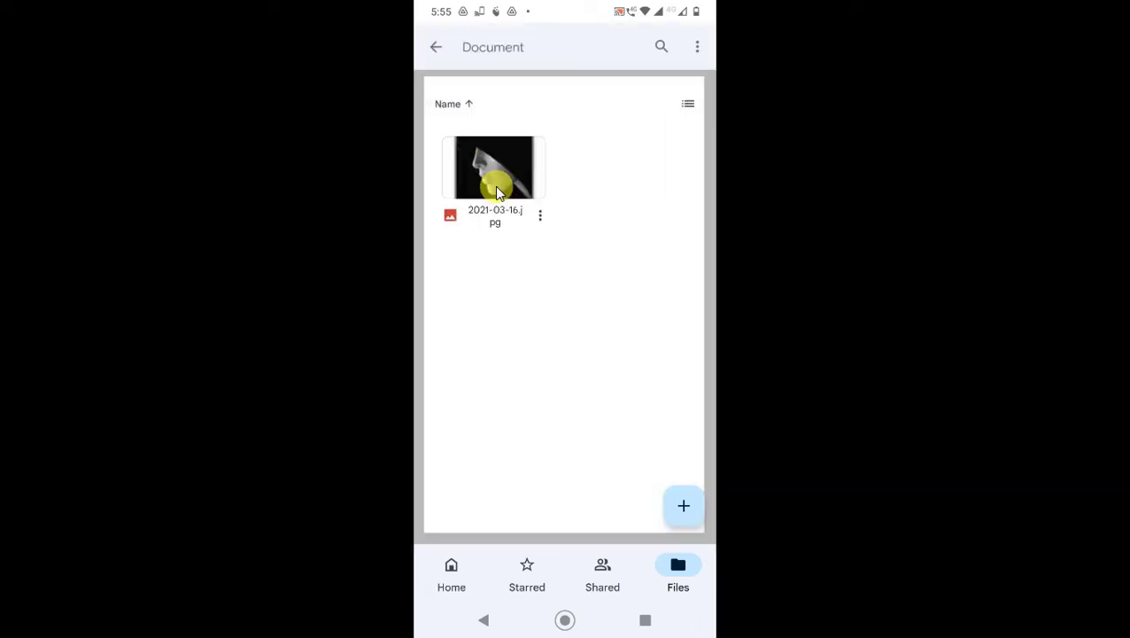
{"action": "right_click", "coordinate": [605, 391]}
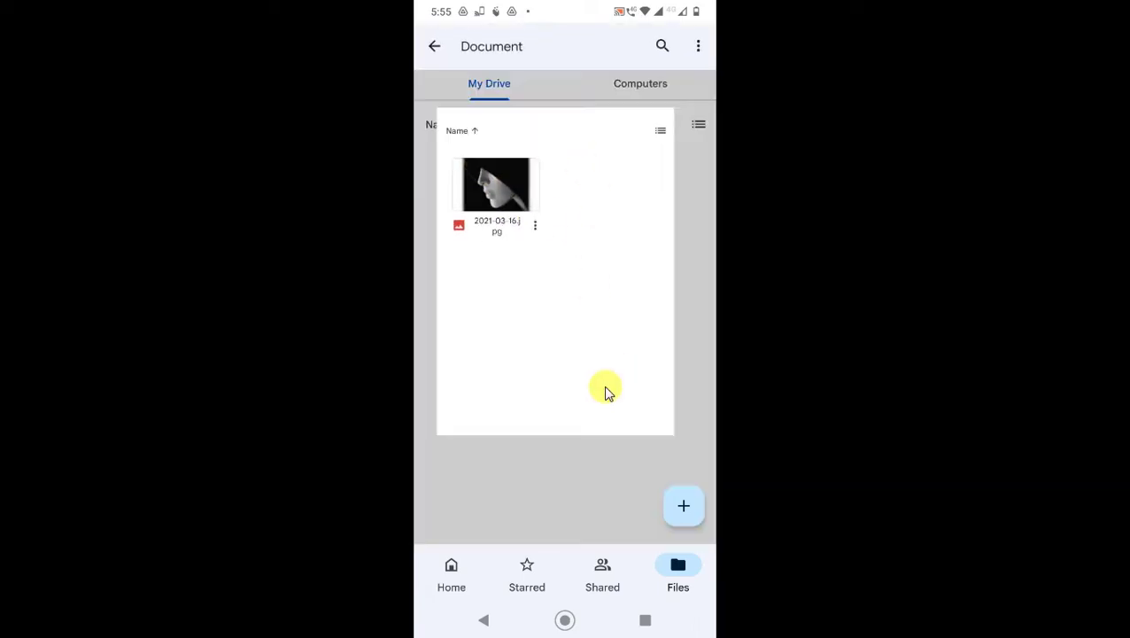
{"action": "left_click", "coordinate": [603, 575]}
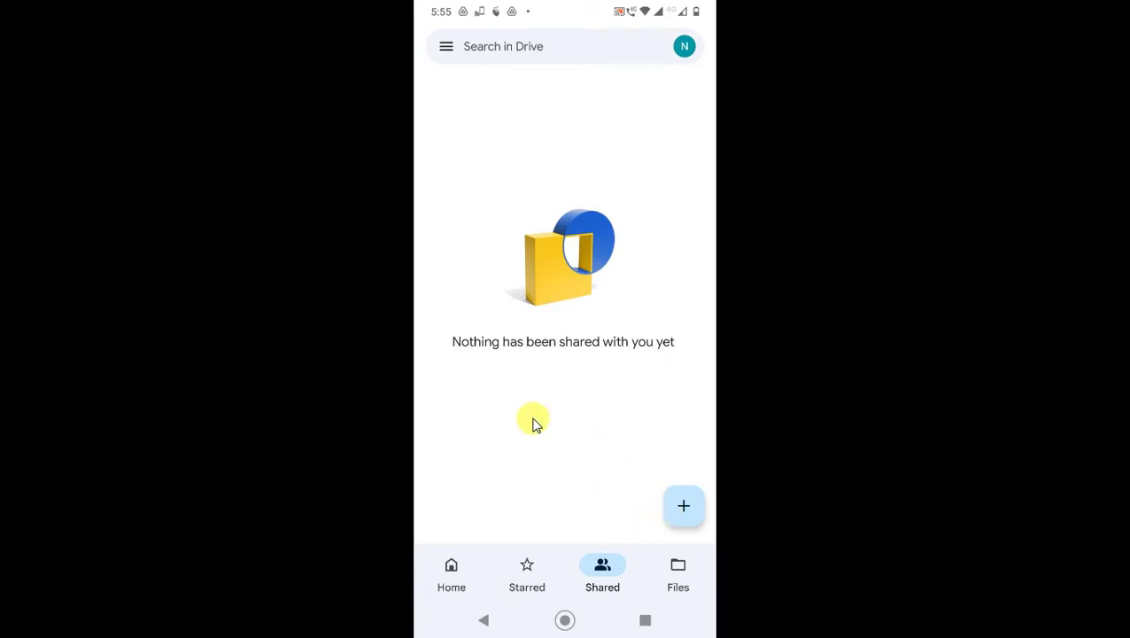
Open sharing for the Document folder in My Drive and add the contact suggested for "n" as a recipient.
{"action": "left_click", "coordinate": [681, 581]}
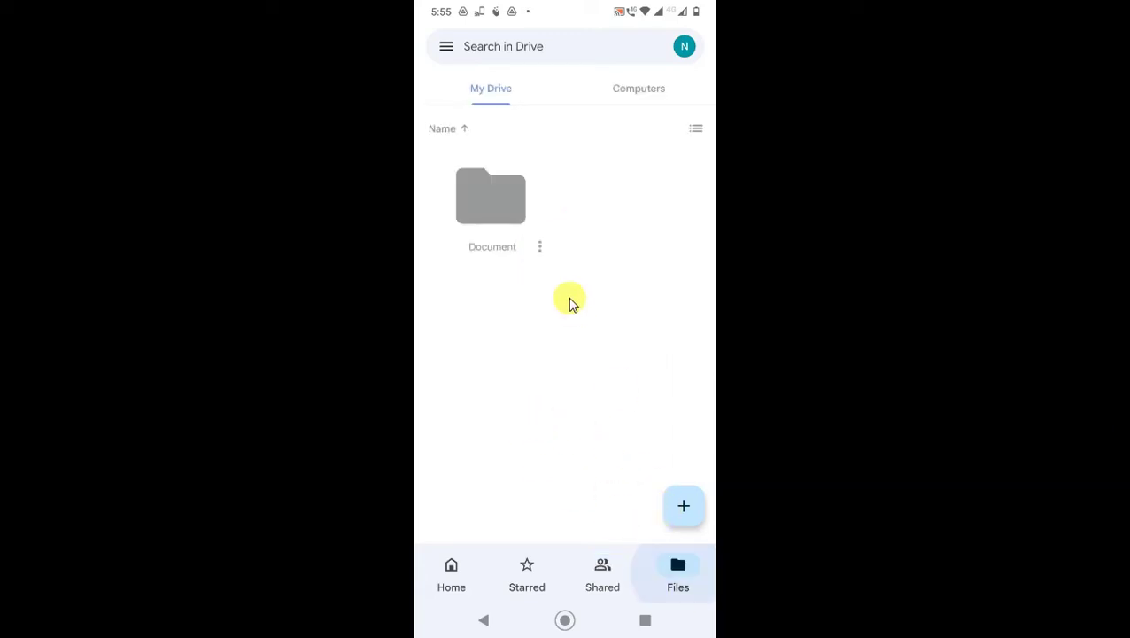
{"action": "left_click", "coordinate": [537, 247]}
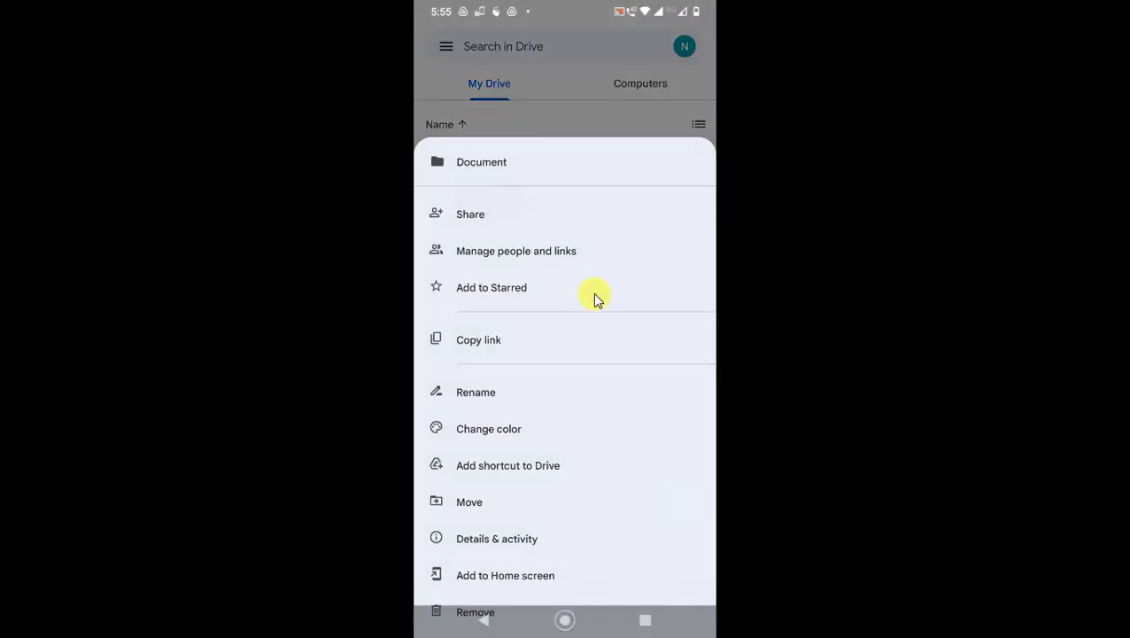
{"action": "left_click", "coordinate": [461, 210]}
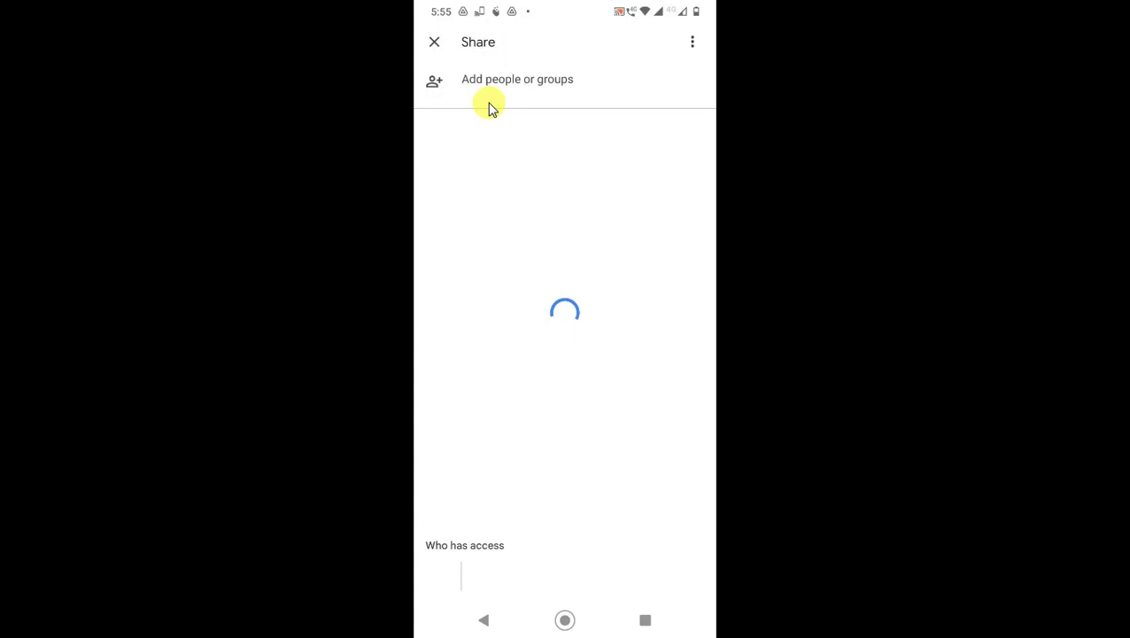
{"action": "left_click", "coordinate": [580, 84]}
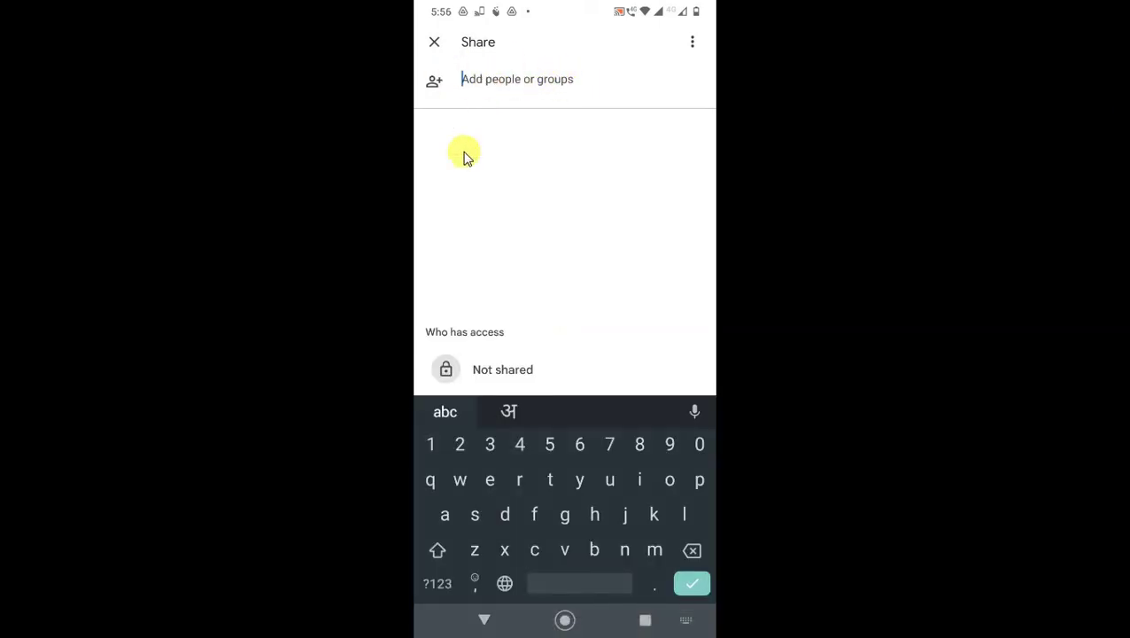
{"action": "type", "text": "n"}
{"action": "left_click", "coordinate": [620, 108]}
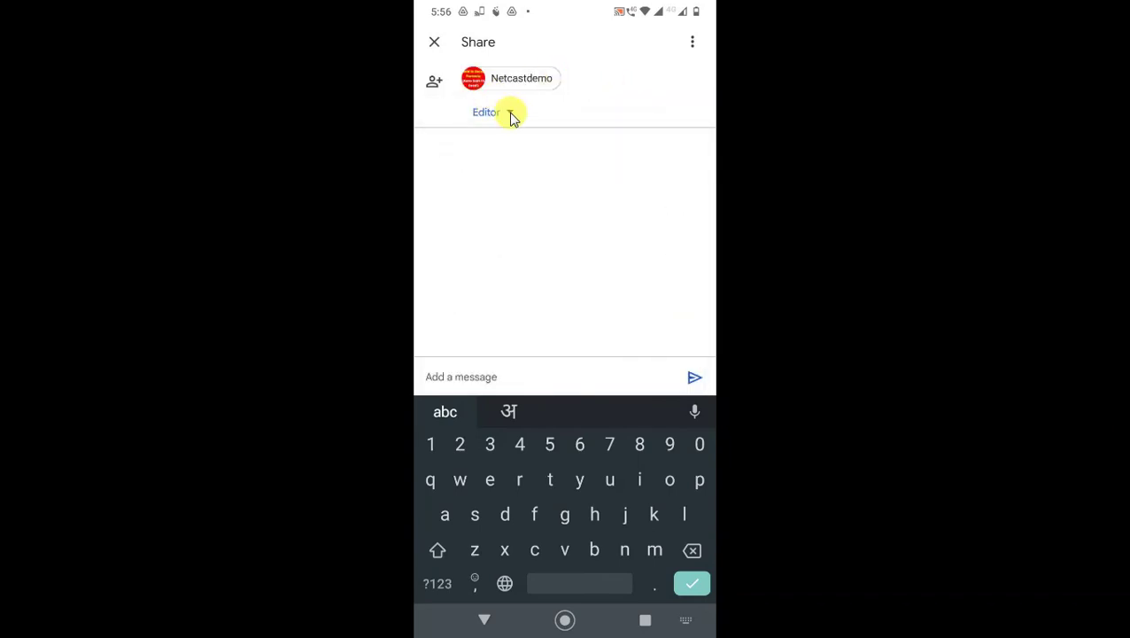
Set the recipient's access to the Document folder to Viewer and send the share invitation.
{"action": "left_click", "coordinate": [492, 112]}
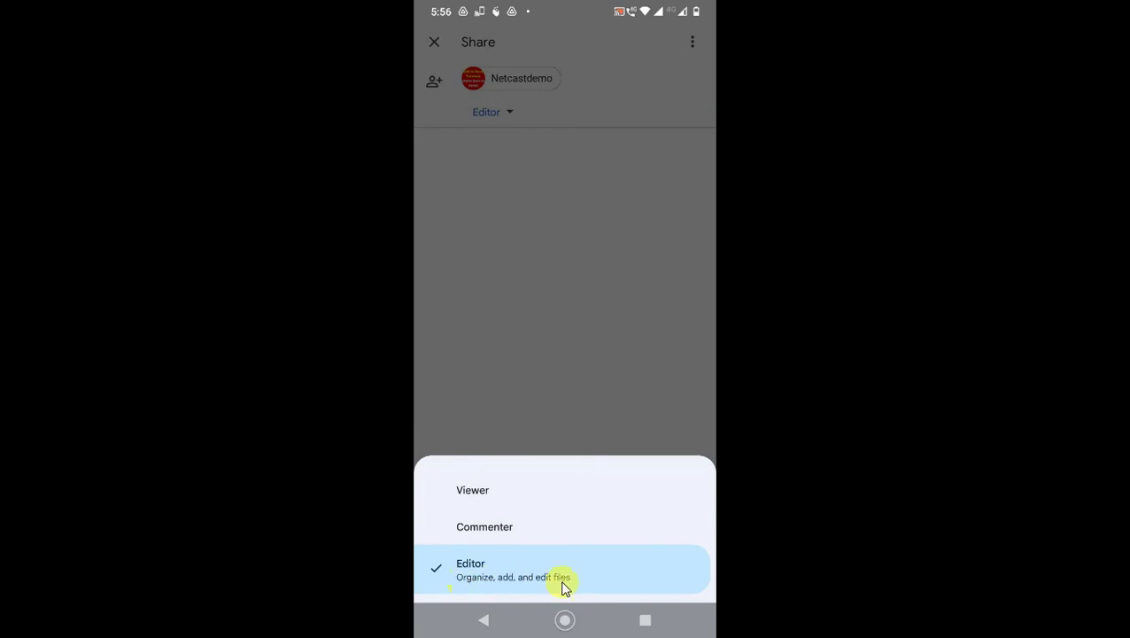
{"action": "left_click", "coordinate": [470, 491]}
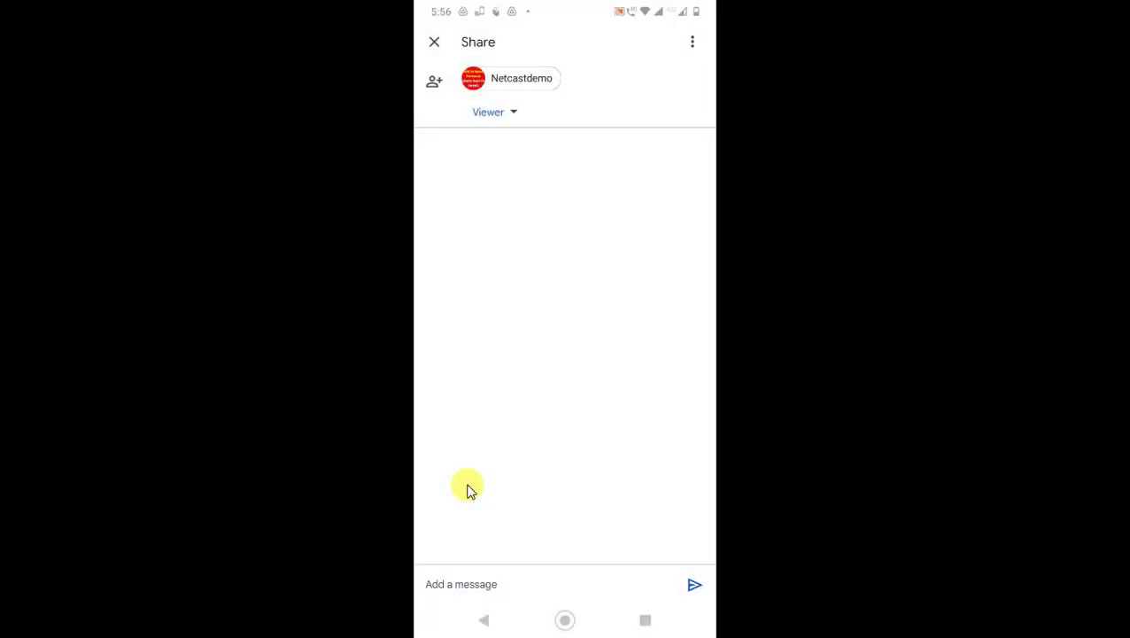
{"action": "left_click", "coordinate": [693, 581]}
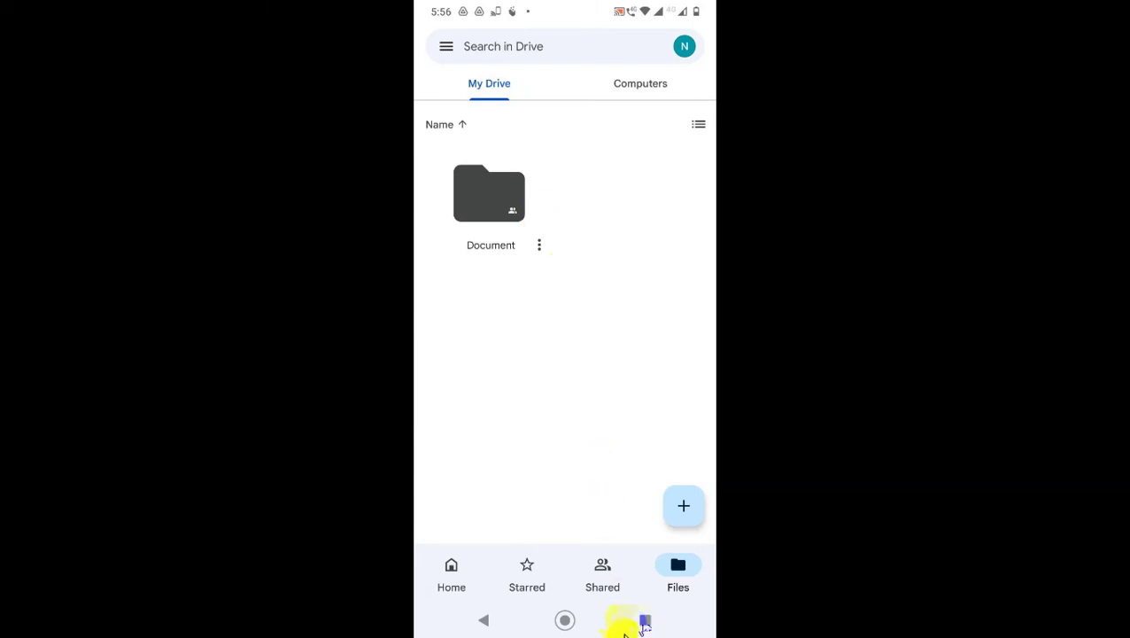
Check the items shared with the account, the My Drive files, the starred files and the suggested items.
{"action": "left_click", "coordinate": [595, 576]}
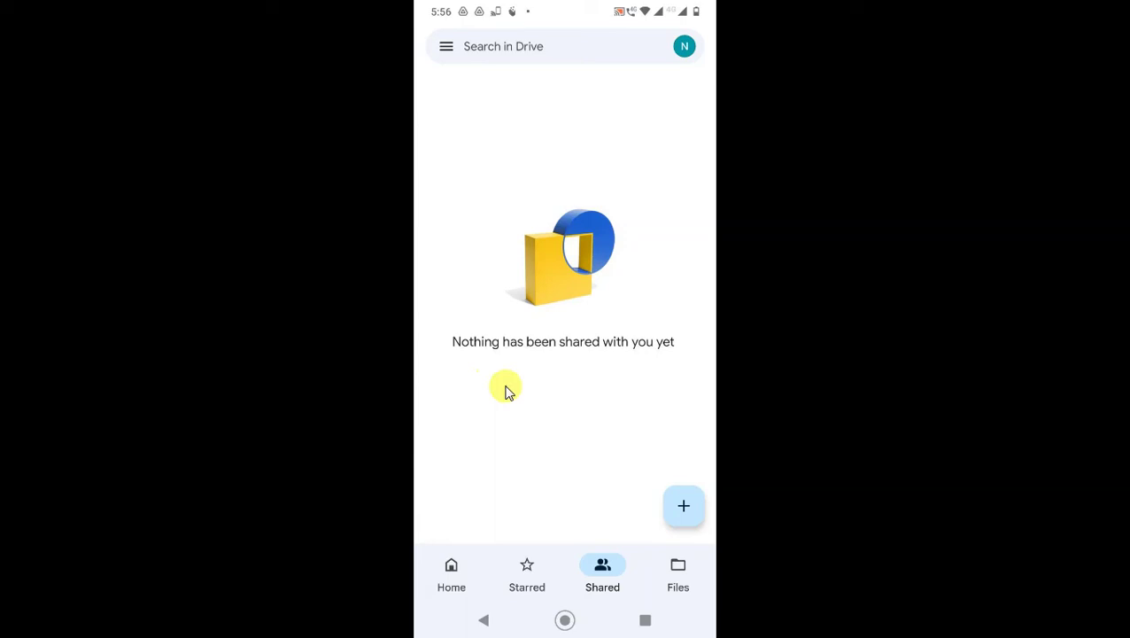
{"action": "left_click", "coordinate": [680, 580]}
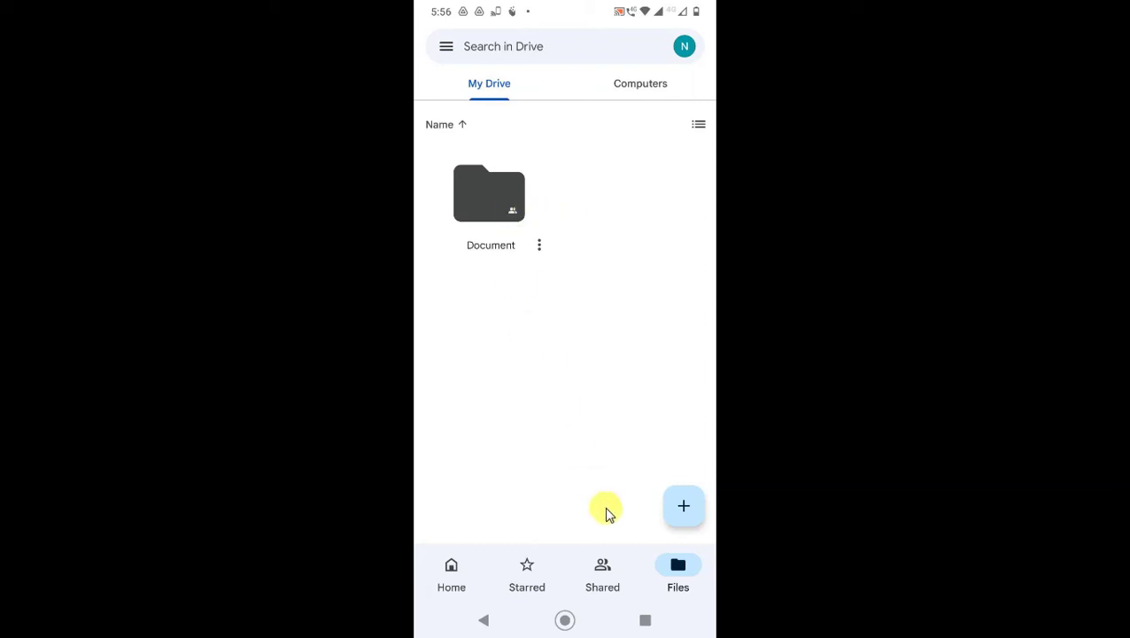
{"action": "left_click", "coordinate": [574, 580]}
{"action": "left_click", "coordinate": [518, 580]}
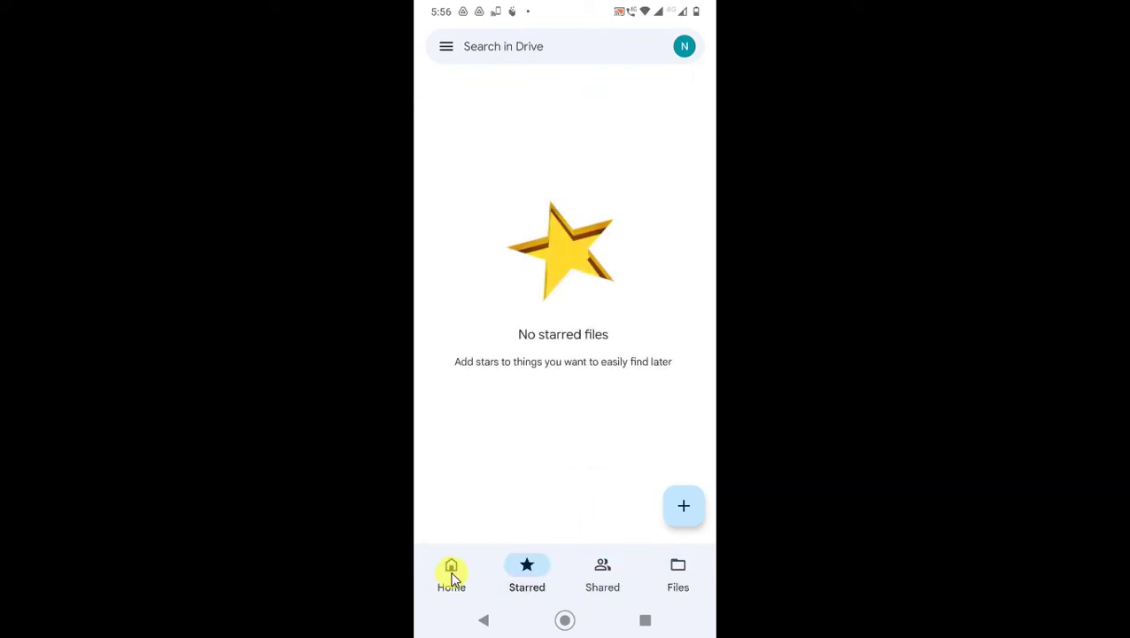
{"action": "left_click", "coordinate": [469, 580]}
{"action": "middle_click", "coordinate": [464, 322]}
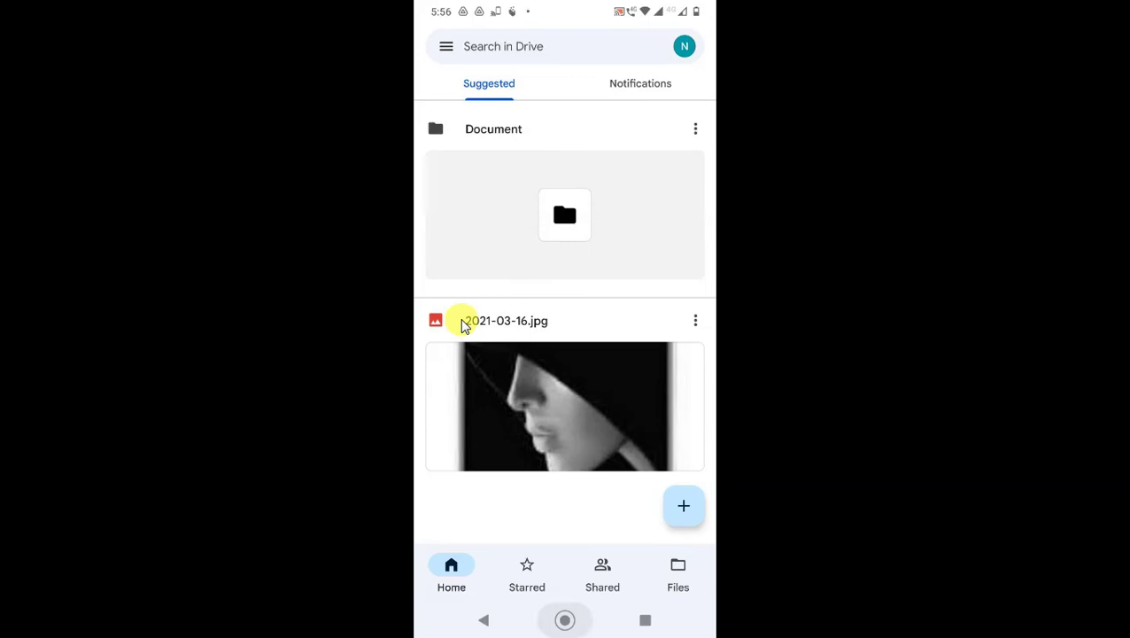